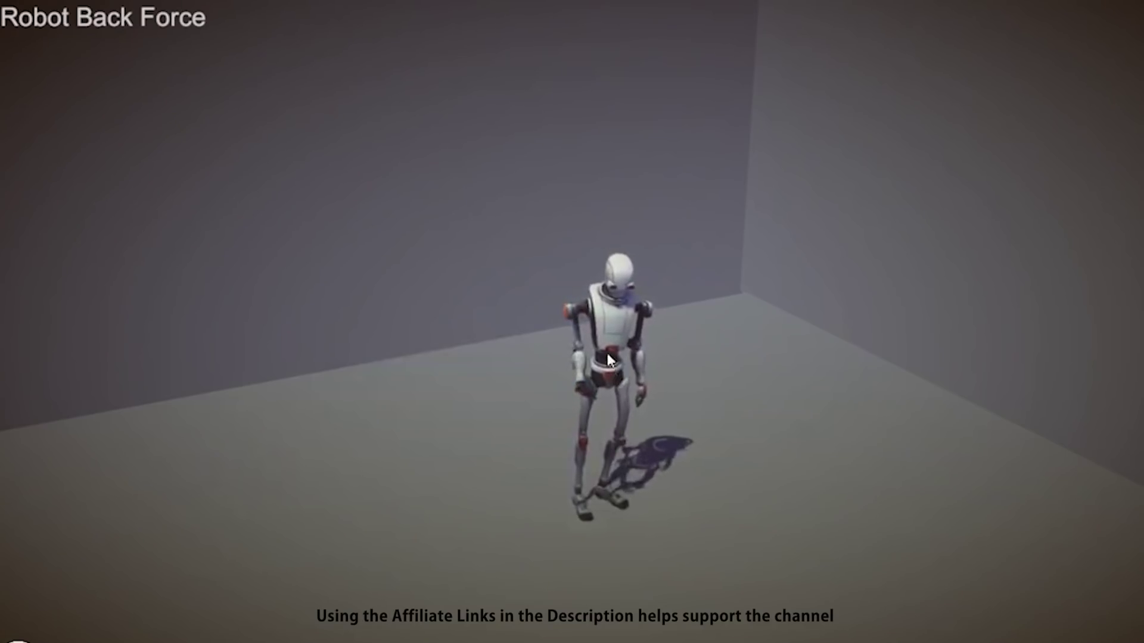
- Trigger the Easy Mesh Explosion demo so the robot mesh blows apart into fragments
{"action": "left_click", "coordinate": [606, 352]}
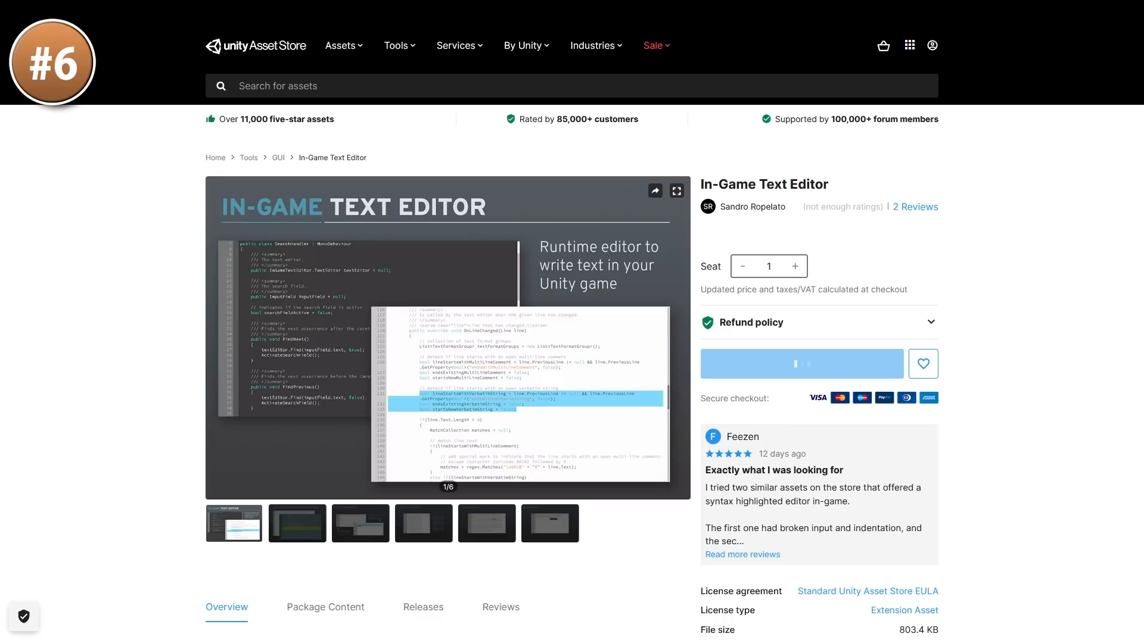
- Cycle through the In-Game Text Editor screenshots twice, passing syntax highlighting and Search functionality images
{"action": "key", "text": "Right"}
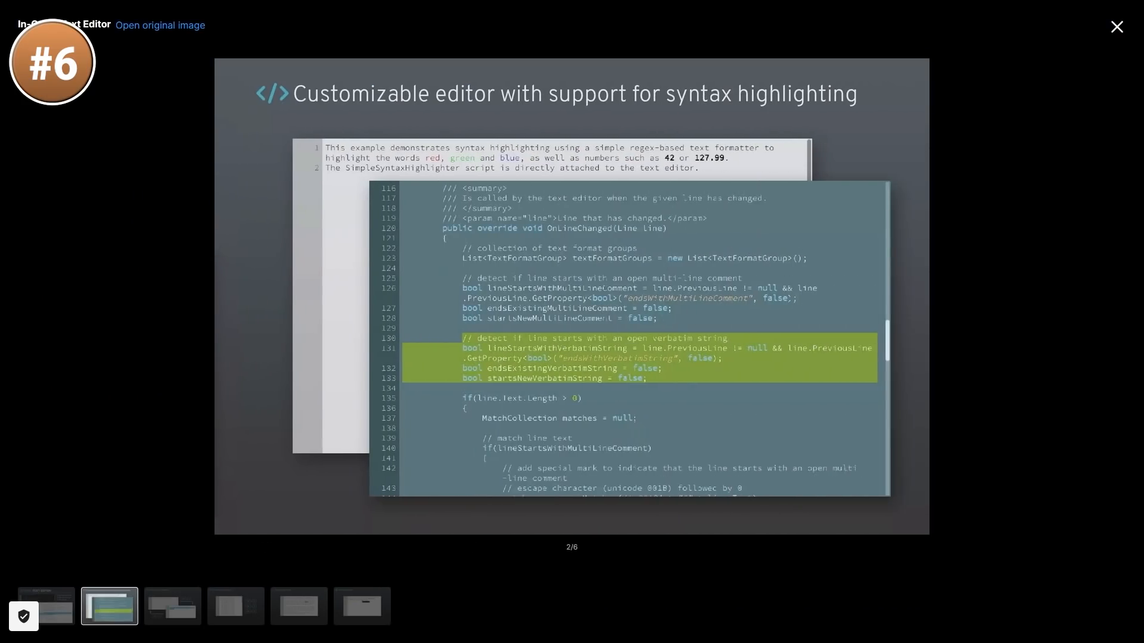
{"action": "key", "text": "Right"}
{"action": "key", "text": "Right"}
{"action": "key", "text": "Right"}
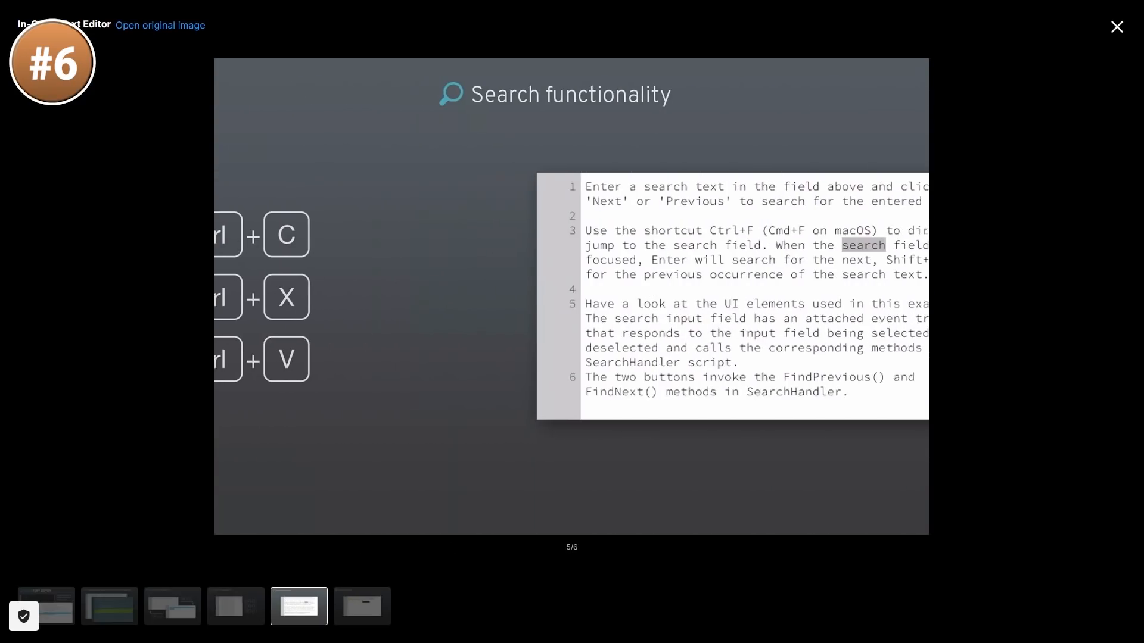
{"action": "key", "text": "Right"}
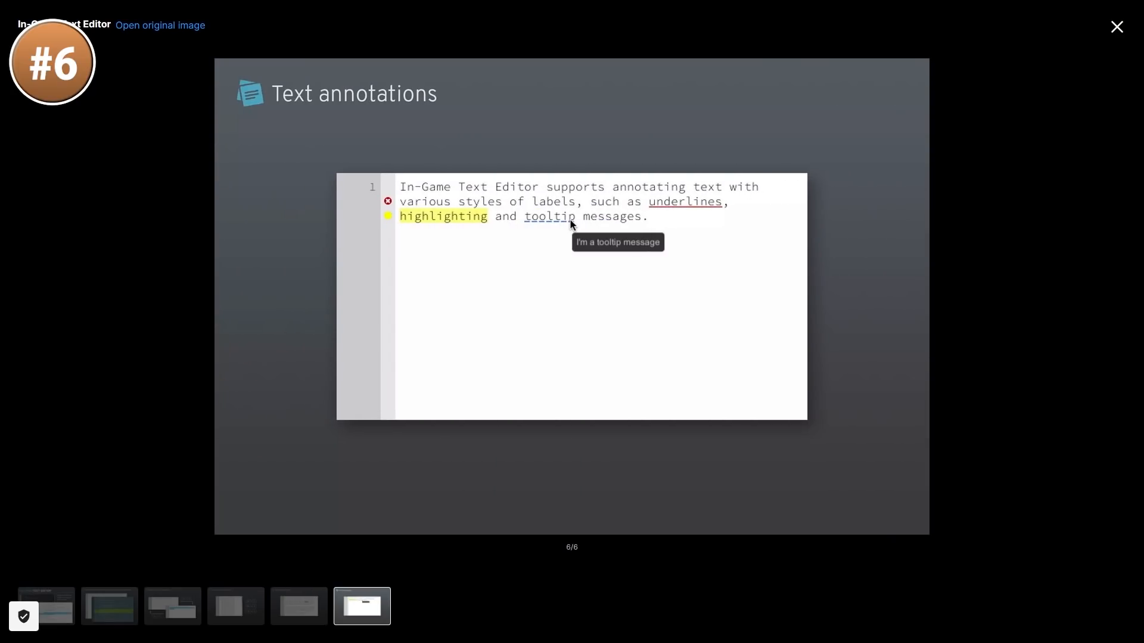
{"action": "key", "text": "Right"}
{"action": "key", "text": "Right"}
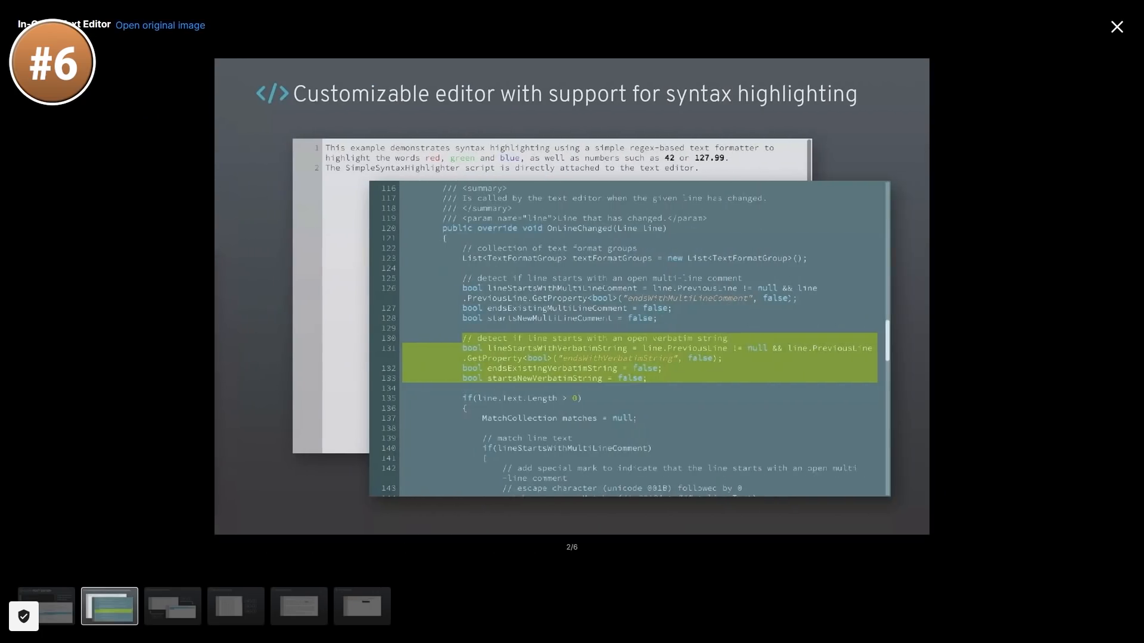
{"action": "key", "text": "Right"}
{"action": "key", "text": "Right"}
{"action": "key", "text": "Right"}
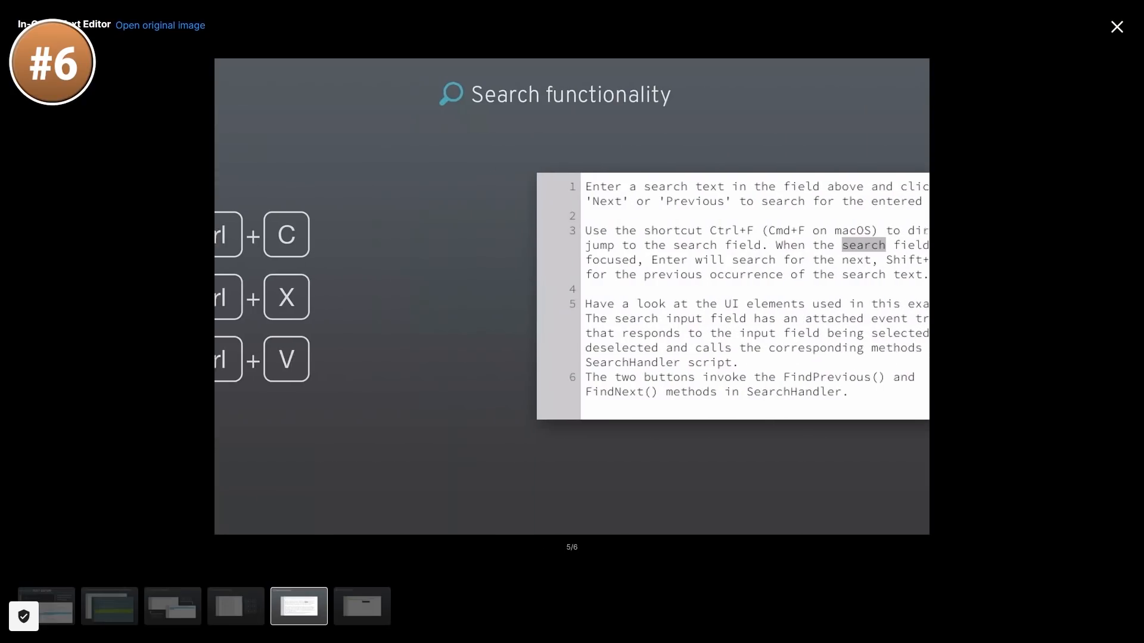
{"action": "key", "text": "Right"}
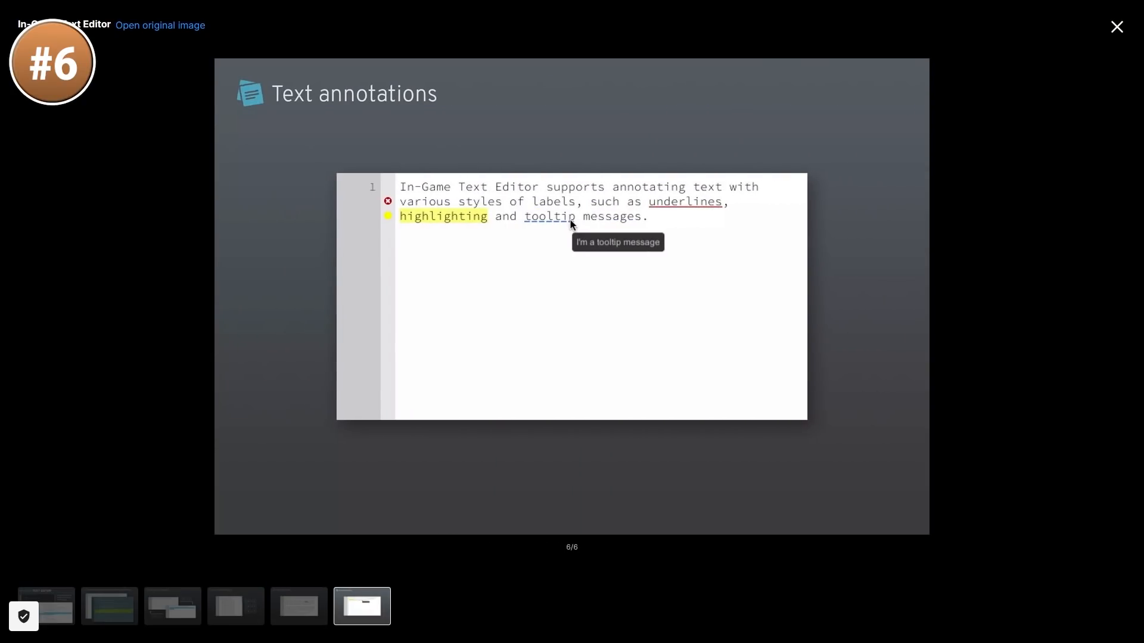
{"action": "key", "text": "Right"}
{"action": "key", "text": "Right"}
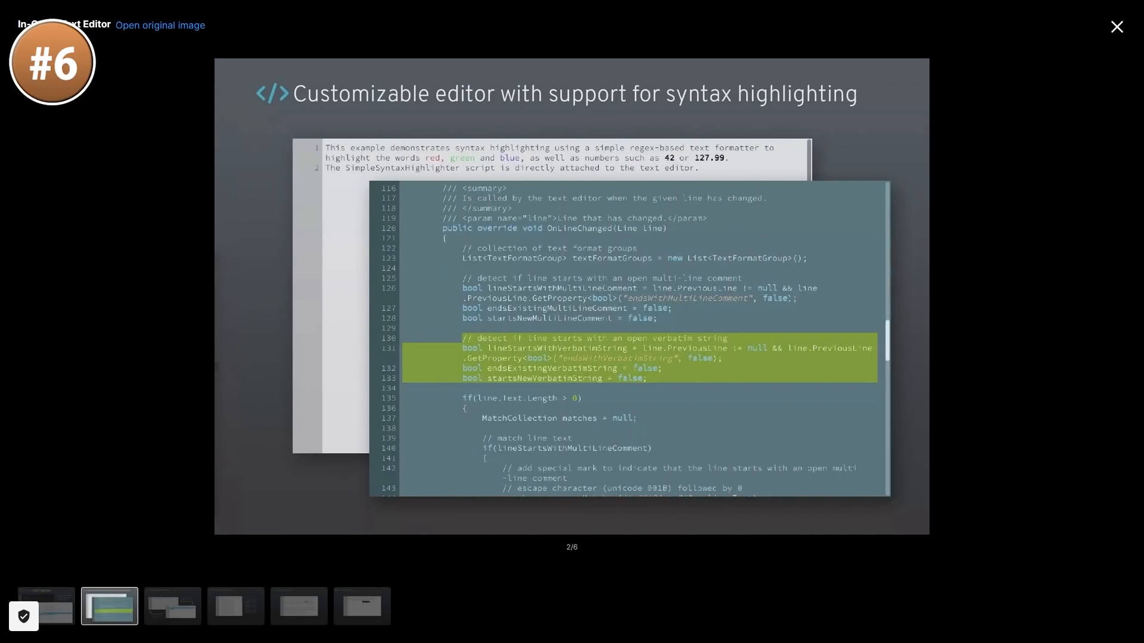
{"action": "key", "text": "Right"}
{"action": "key", "text": "Right"}
{"action": "key", "text": "Right"}
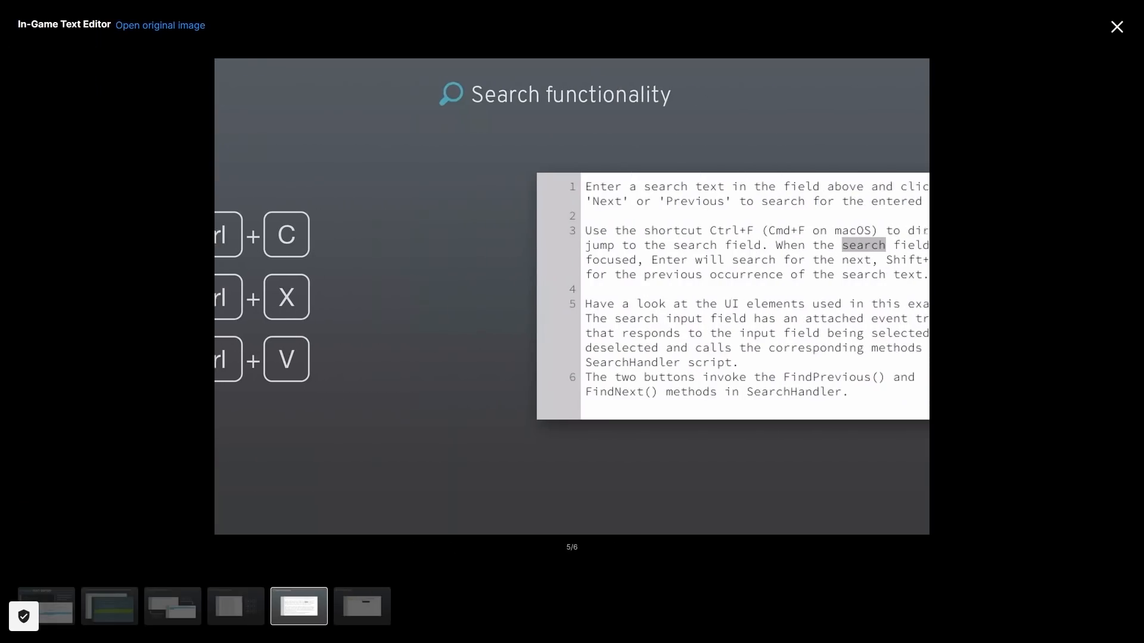
{"action": "key", "text": "Right"}
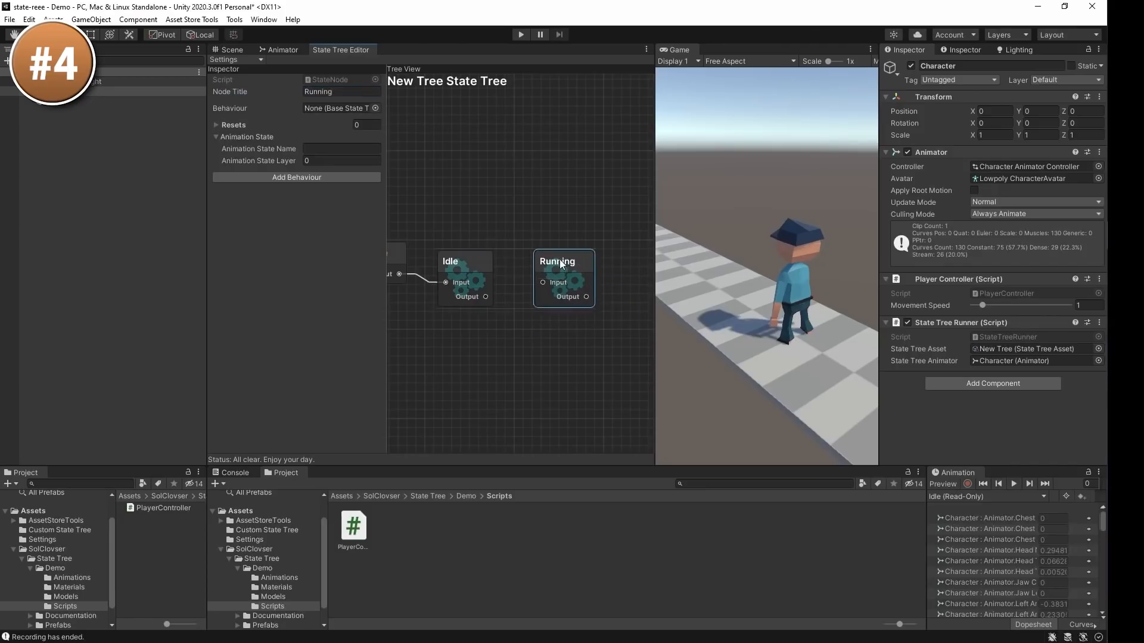
- Link the Idle node's Output port to the Running node's Input port in the State Tree Editor
{"action": "left_click_drag", "start_coordinate": [483, 296], "coordinate": [544, 275]}
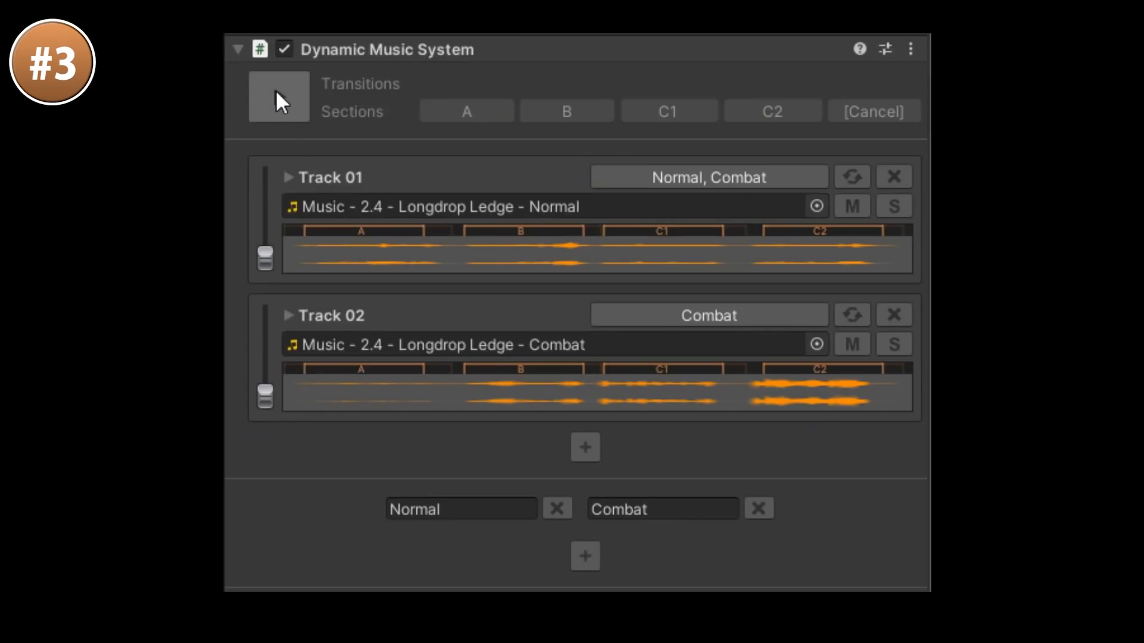
- Play the two-track dynamic music and switch it to section B
{"action": "left_click", "coordinate": [280, 99]}
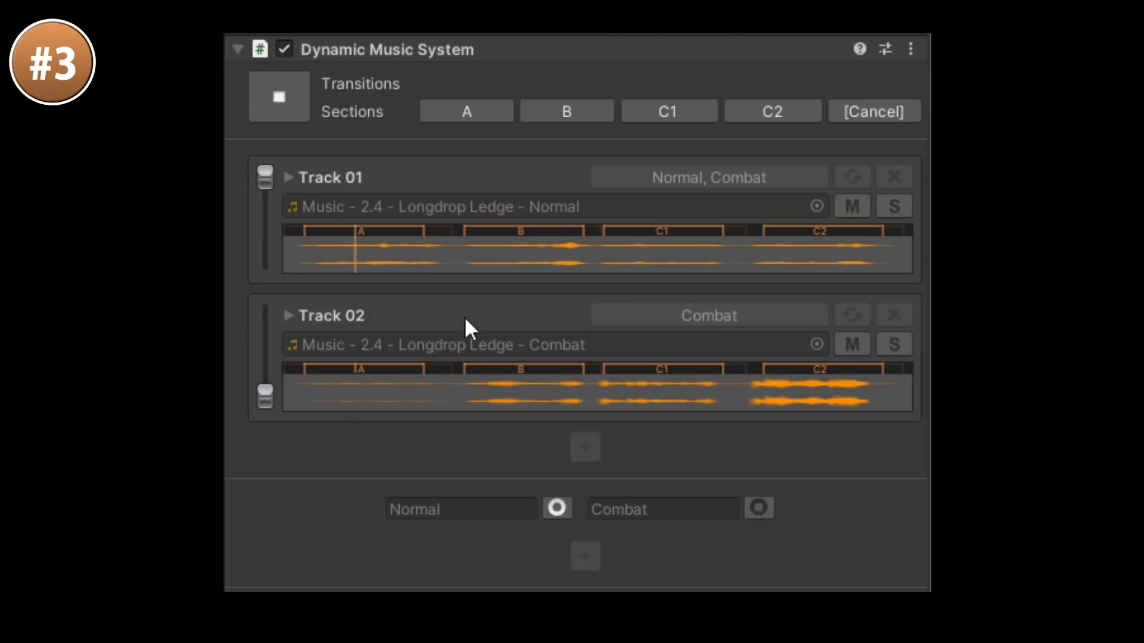
{"action": "left_click", "coordinate": [568, 112]}
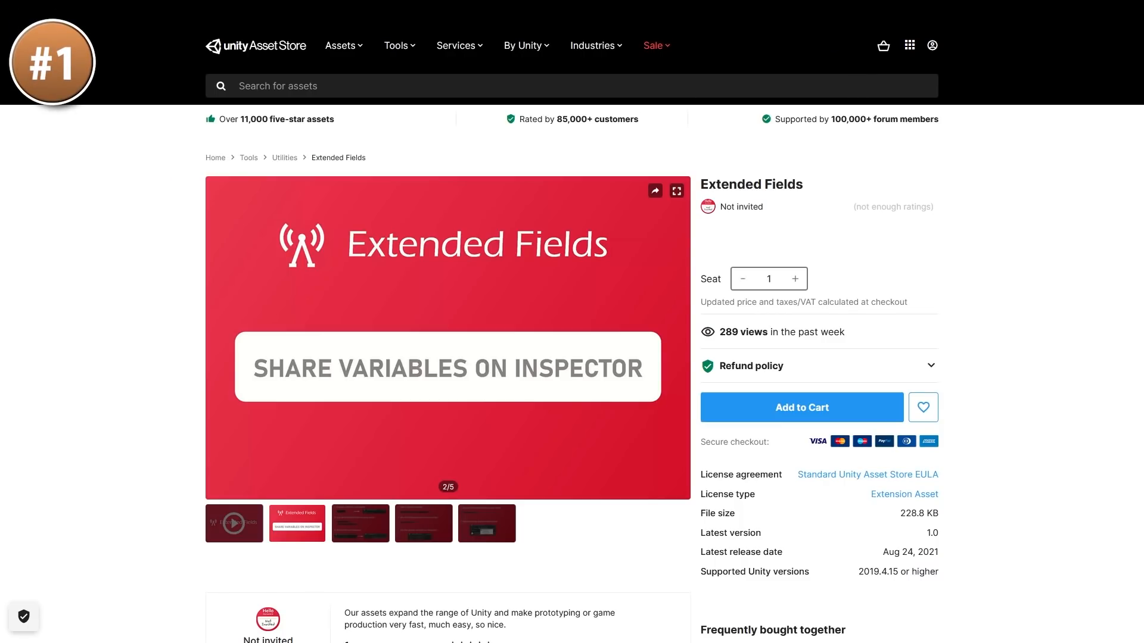
- Step through Extended Fields gallery slides 2–5 twice, ending on the last slide
{"action": "key", "text": "Right"}
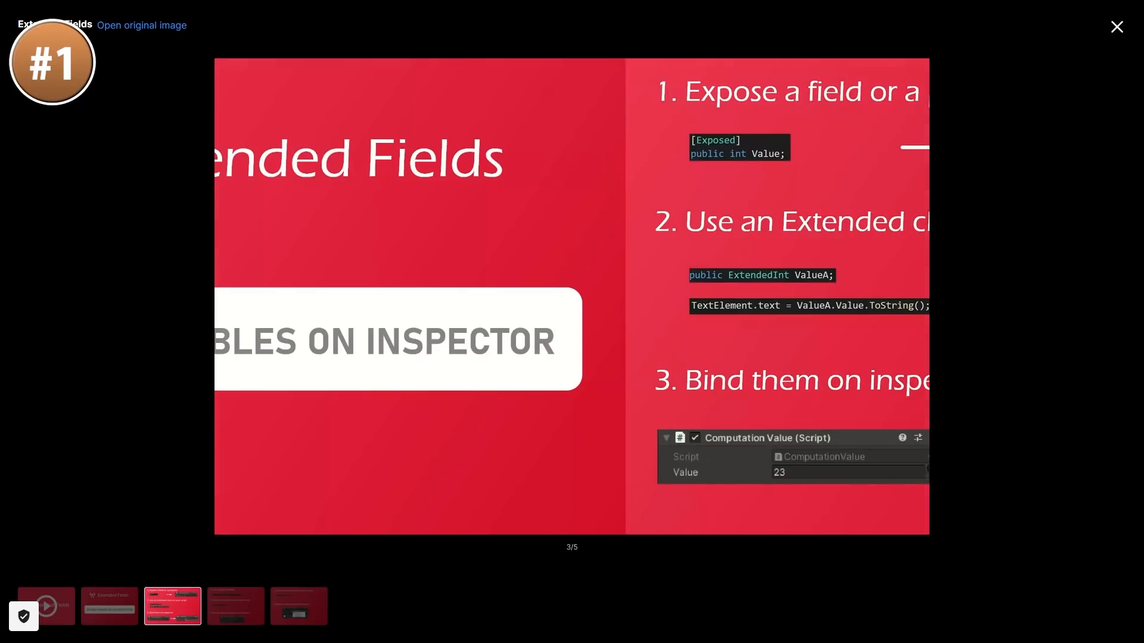
{"action": "key", "text": "Right"}
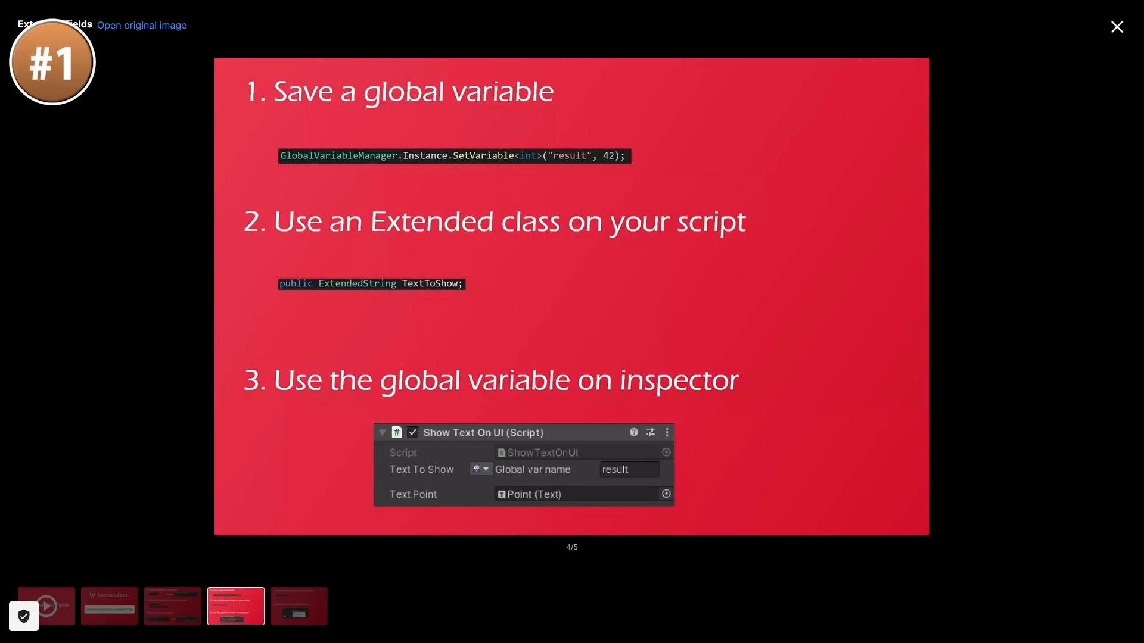
{"action": "key", "text": "Right"}
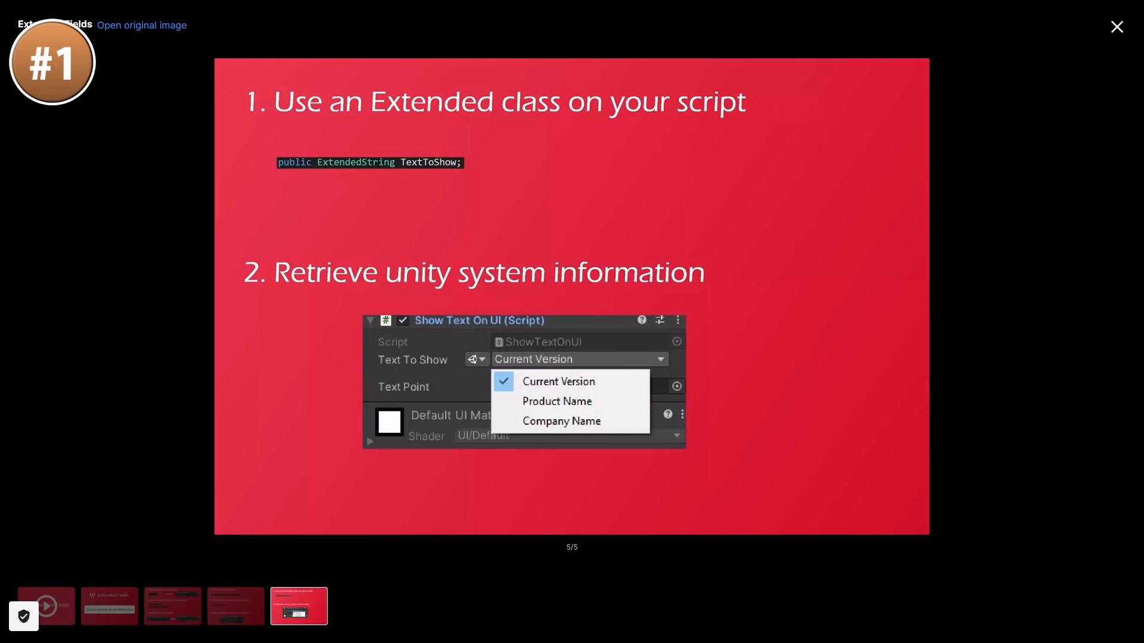
{"action": "key", "text": "Right"}
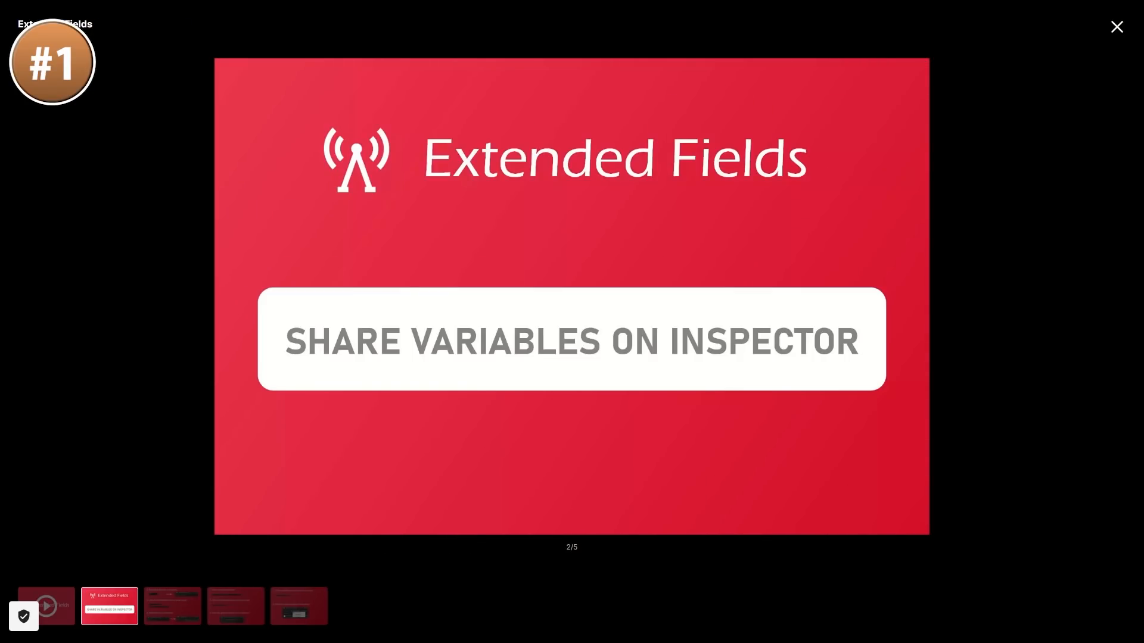
{"action": "key", "text": "Right"}
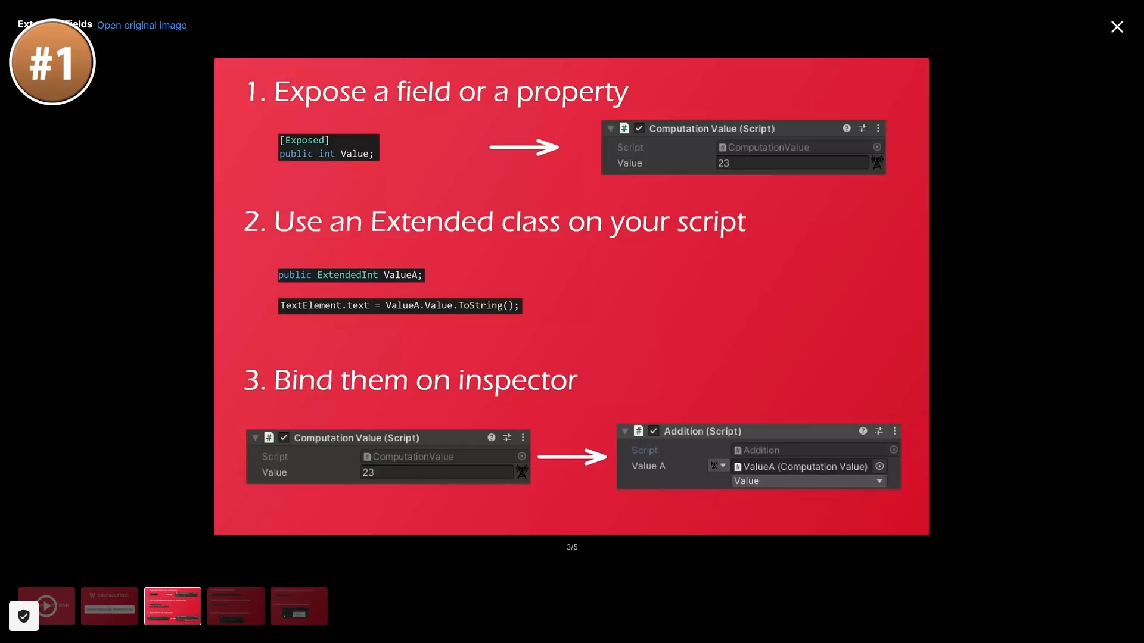
{"action": "key", "text": "Right"}
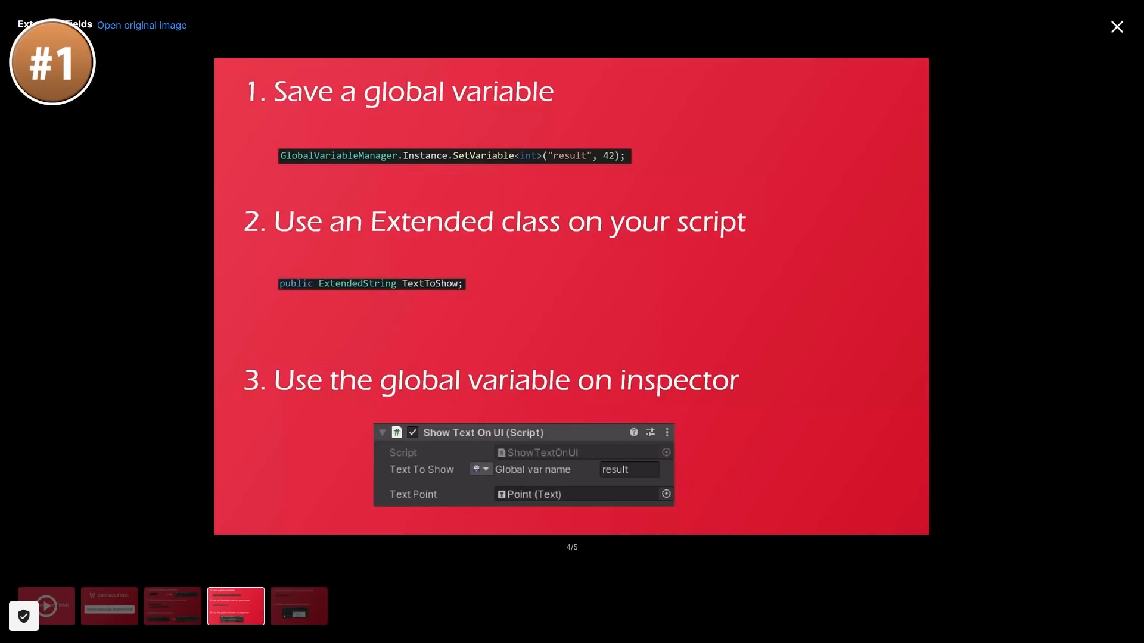
{"action": "key", "text": "Right"}
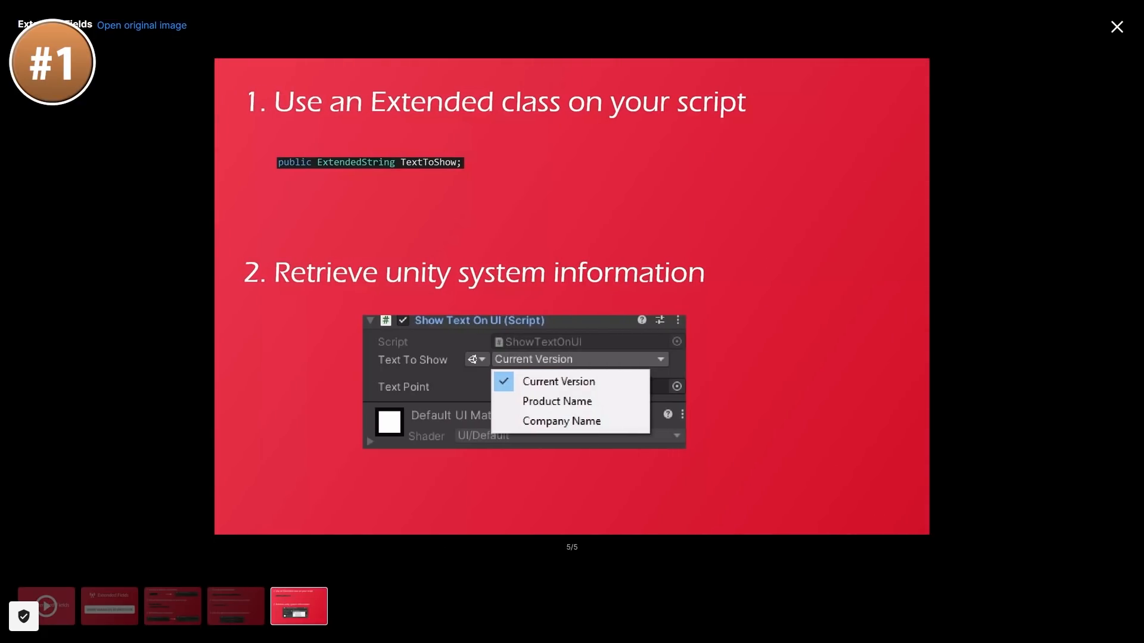